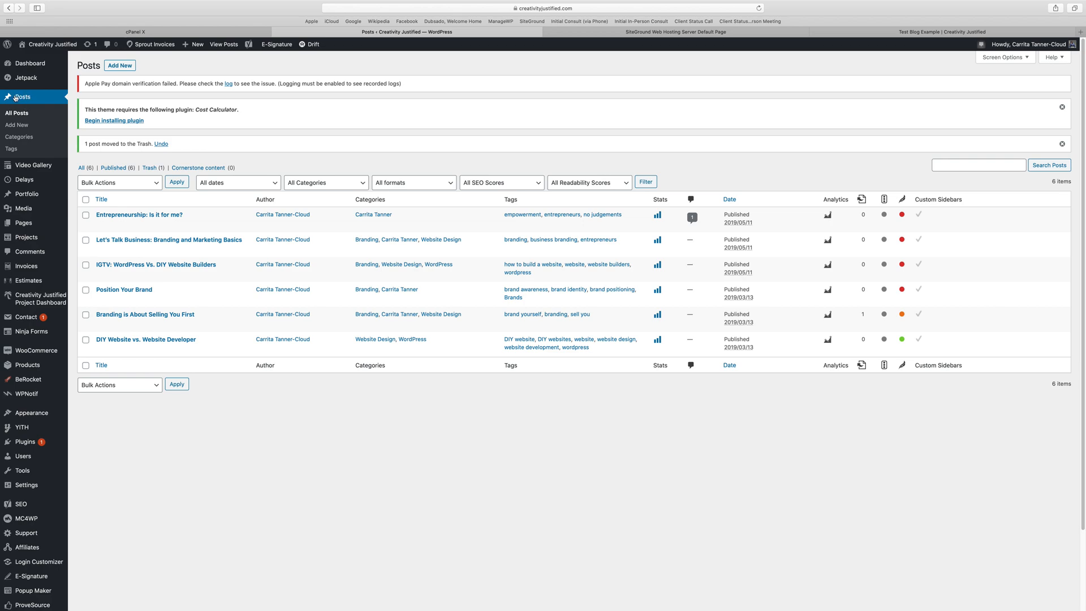
Refresh the posts list and view the published post "Entrepreneurship: Is it for me?", examining its embedded video, tags and comments.
click(23, 99)
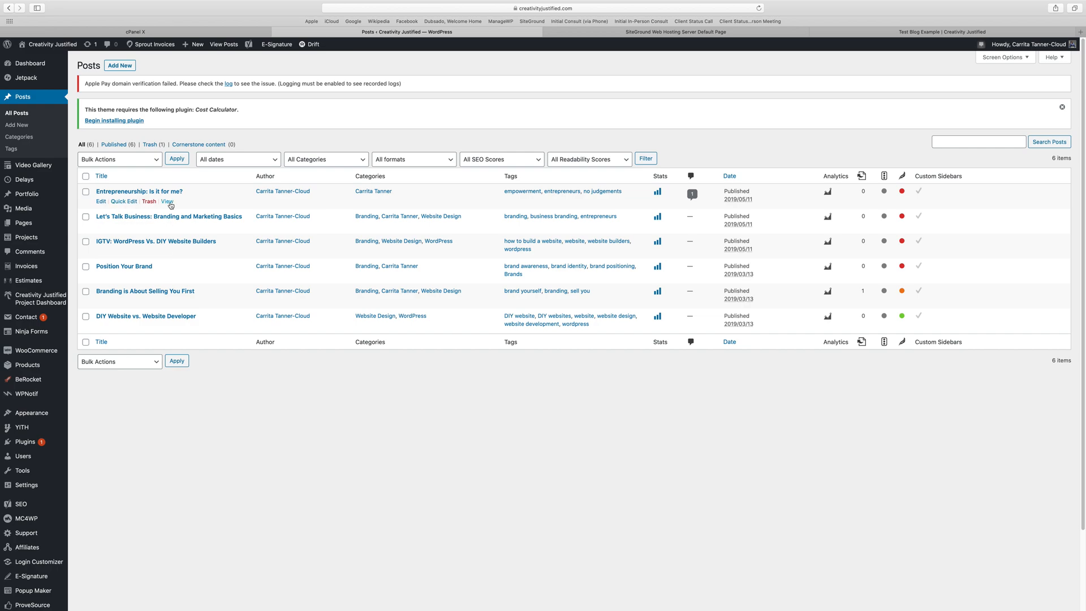
super+click(168, 202)
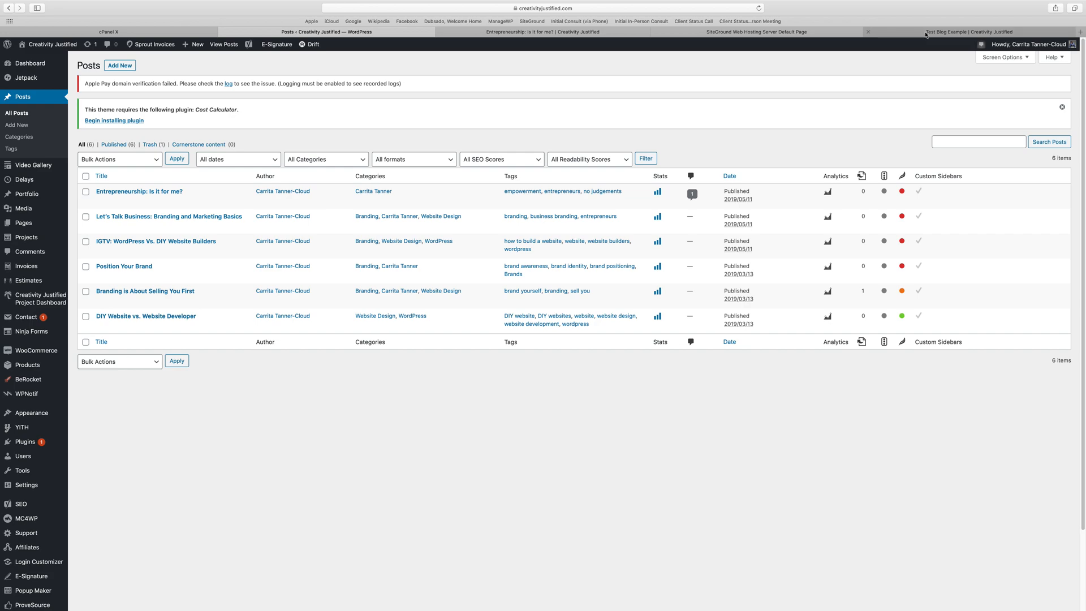
click(927, 33)
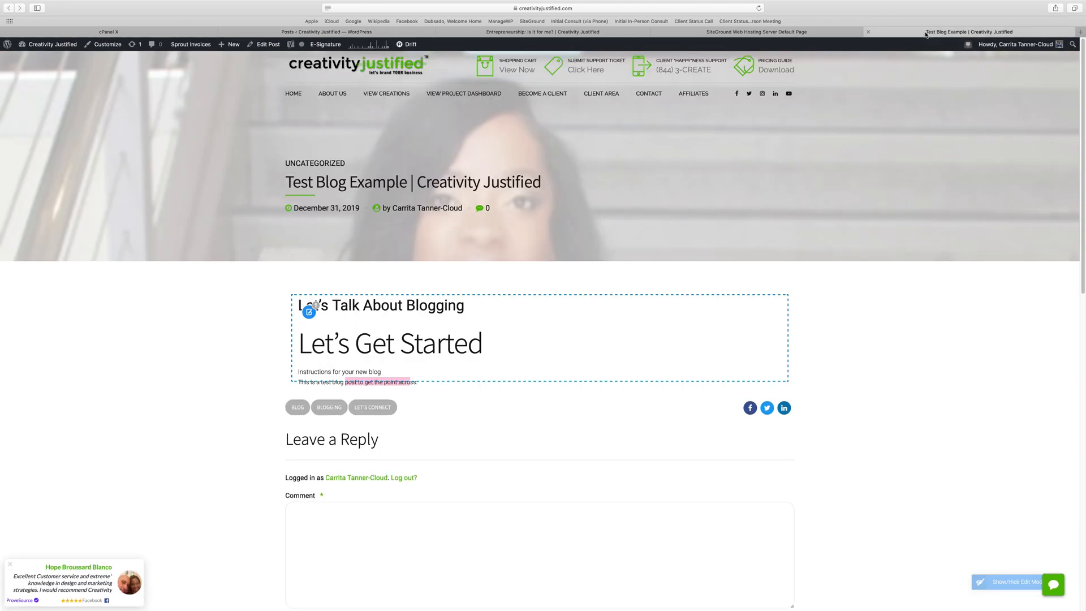
click(608, 33)
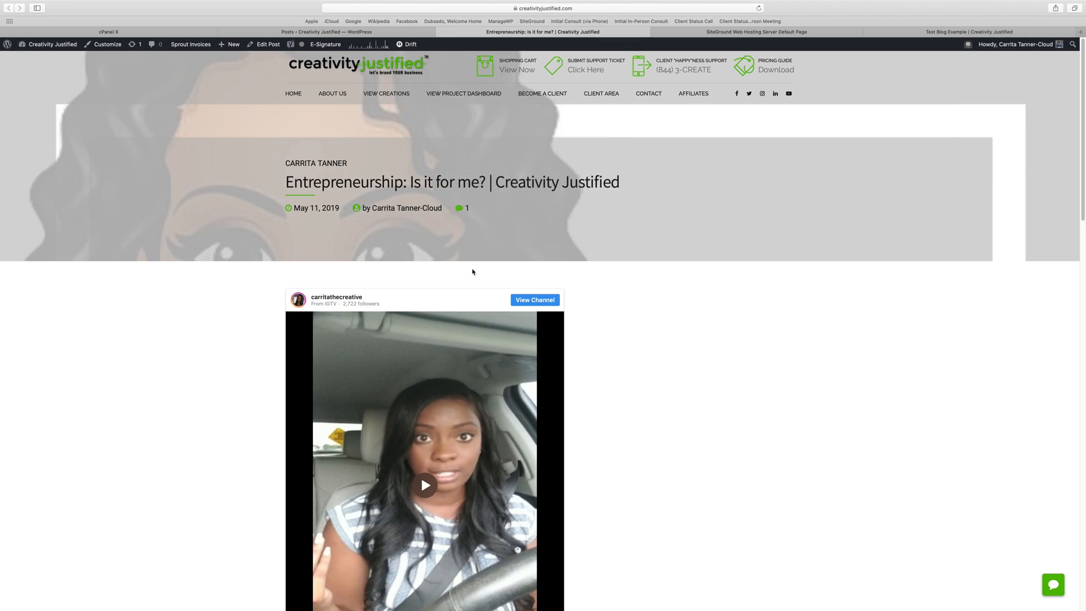
scroll(473, 272, down, 5)
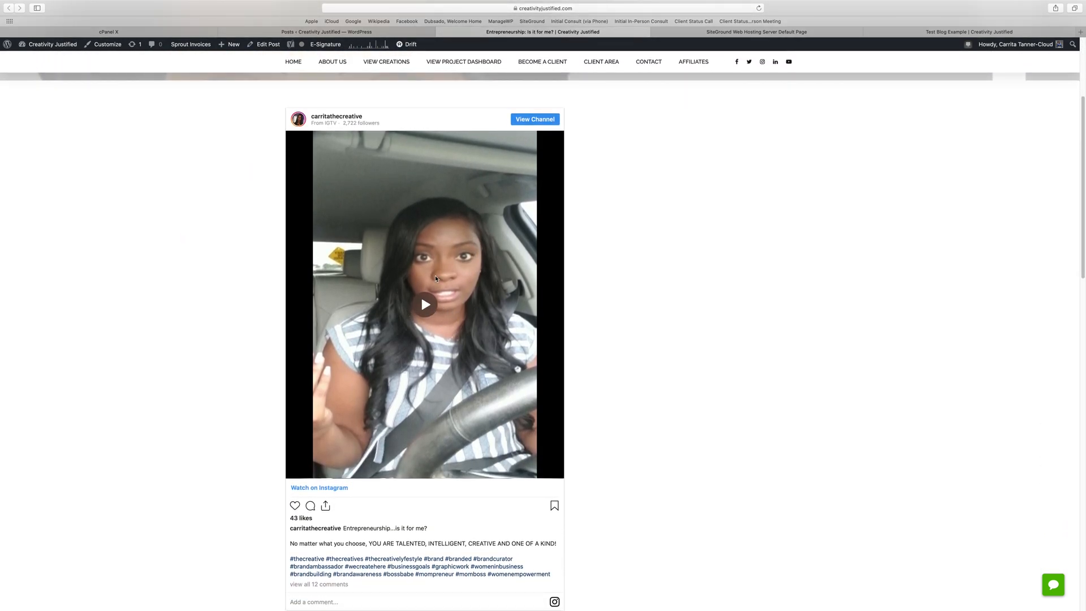
scroll(435, 278, down, 6)
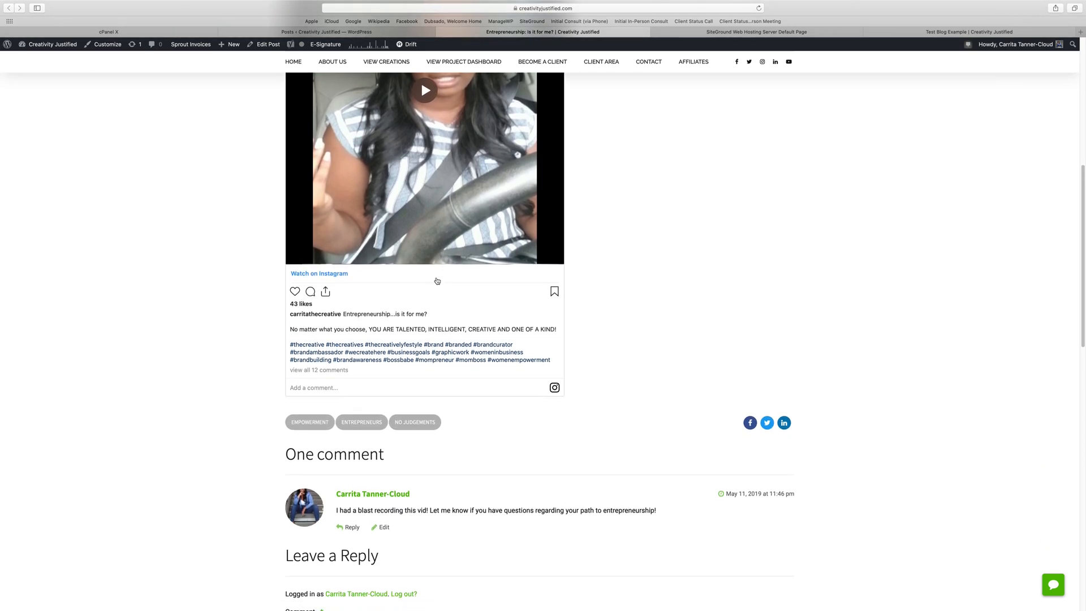
scroll(437, 281, up, 3)
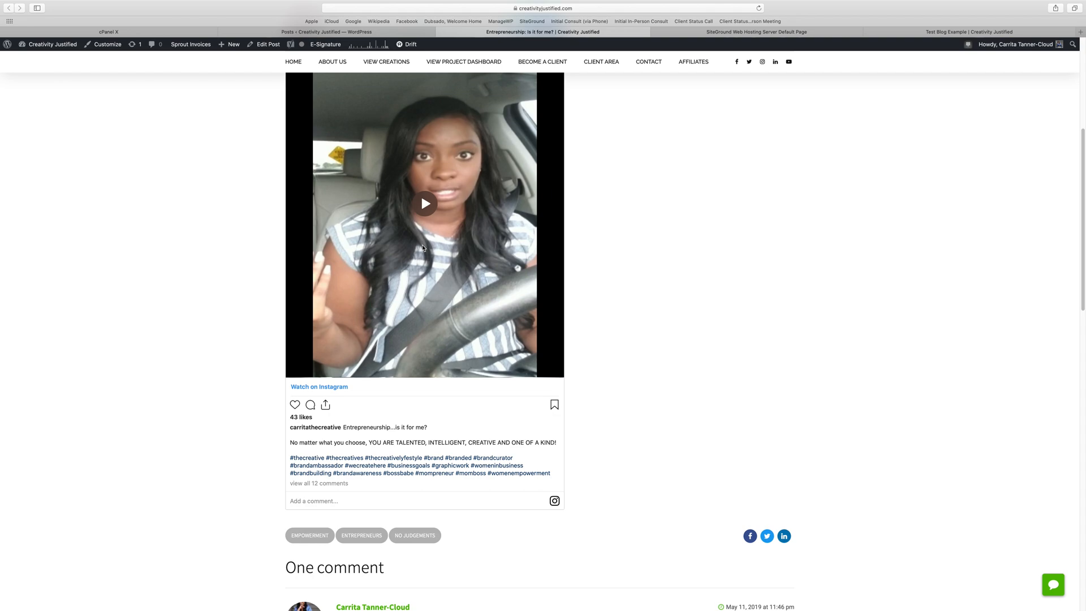
scroll(422, 248, up, 2)
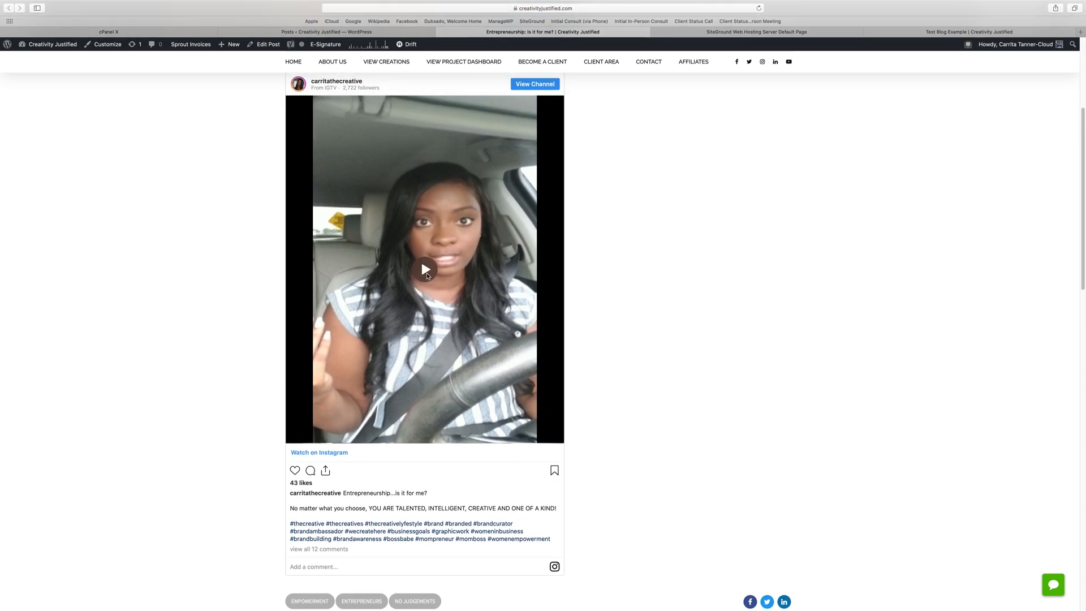
Play the post's embedded video on Instagram, then close the Instagram page and the post page.
click(425, 265)
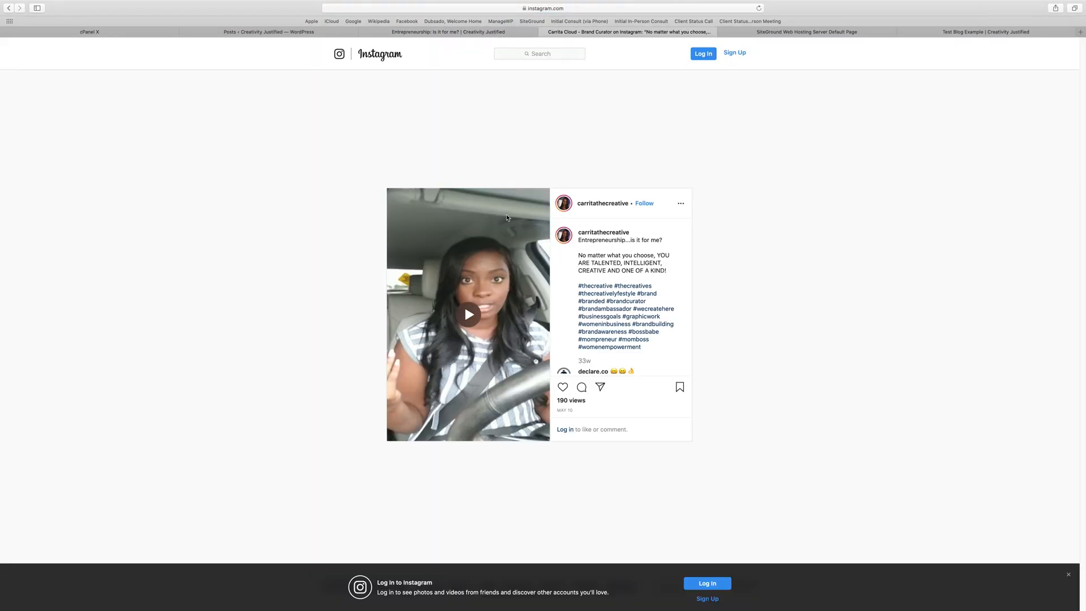
key(XF86AudioRaiseVolume)
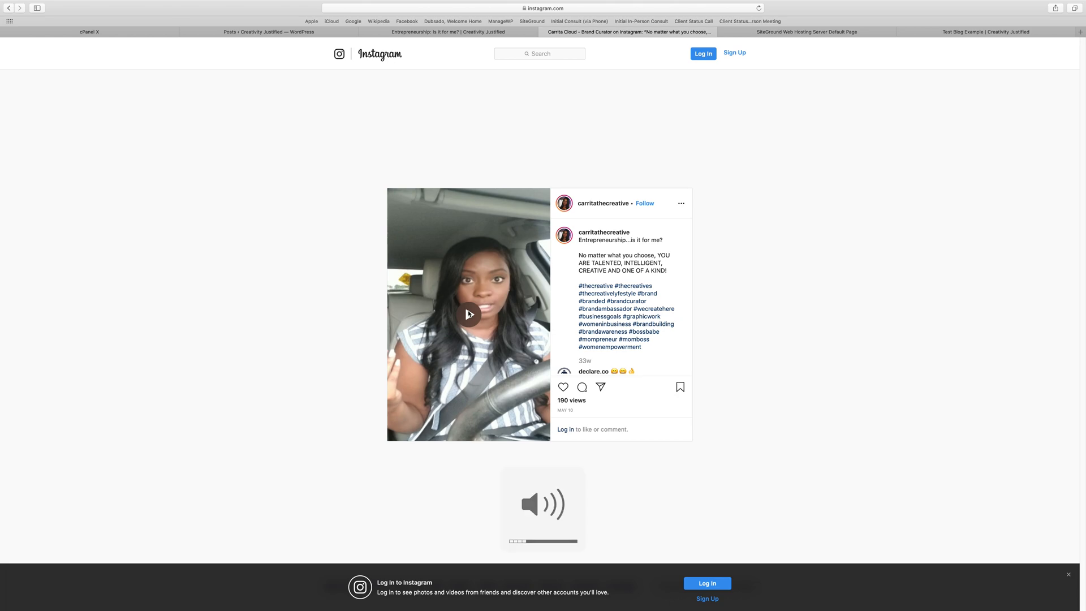
click(469, 313)
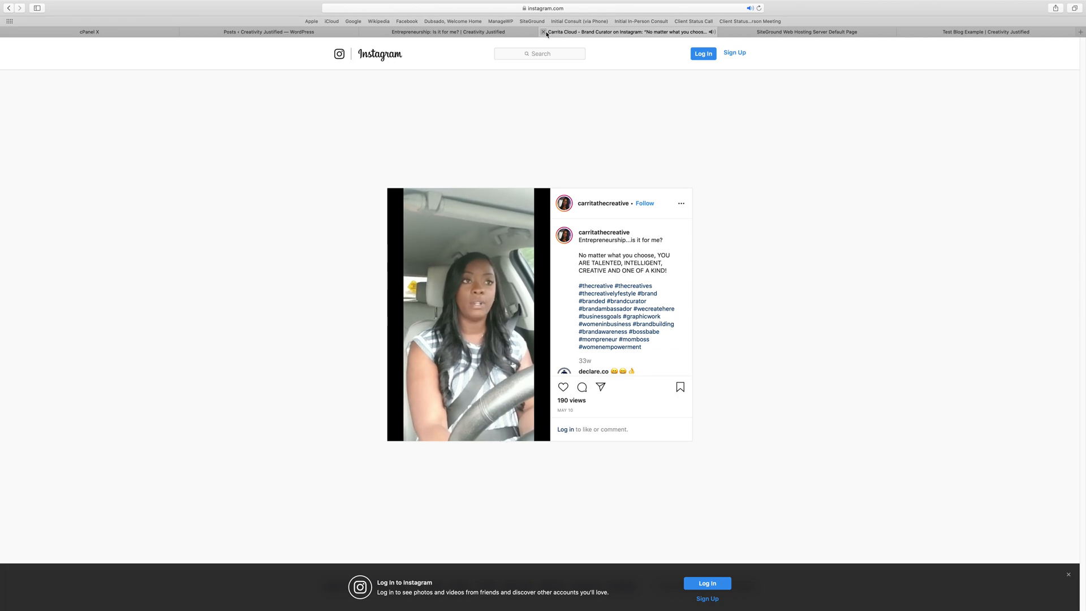
click(723, 31)
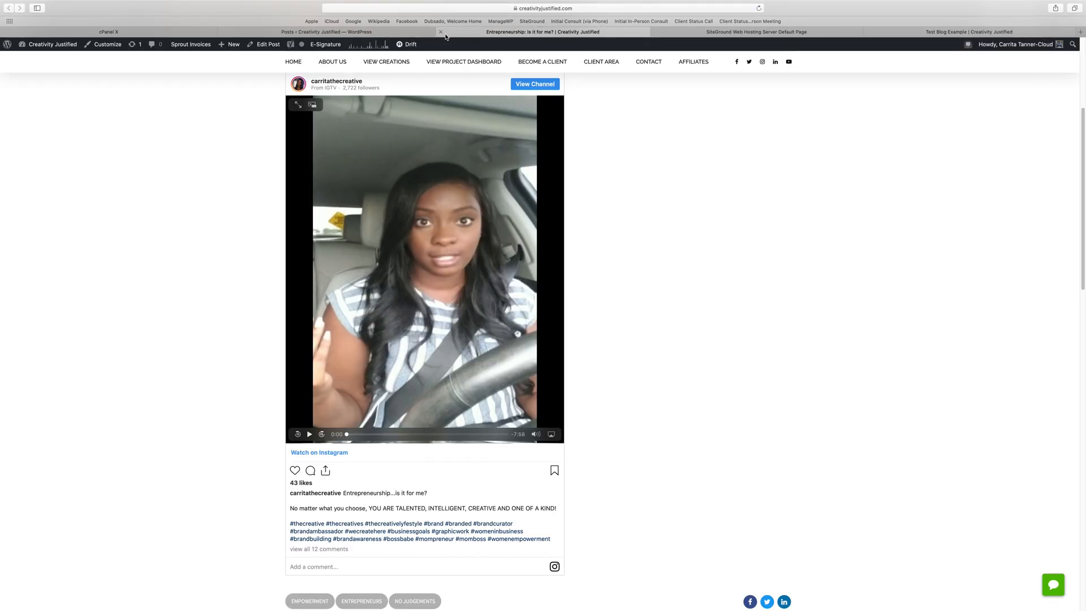
click(441, 32)
View the published post "DIY Website vs. Website Developer" and examine its headings, images, links and tags.
mouse_move(133, 330)
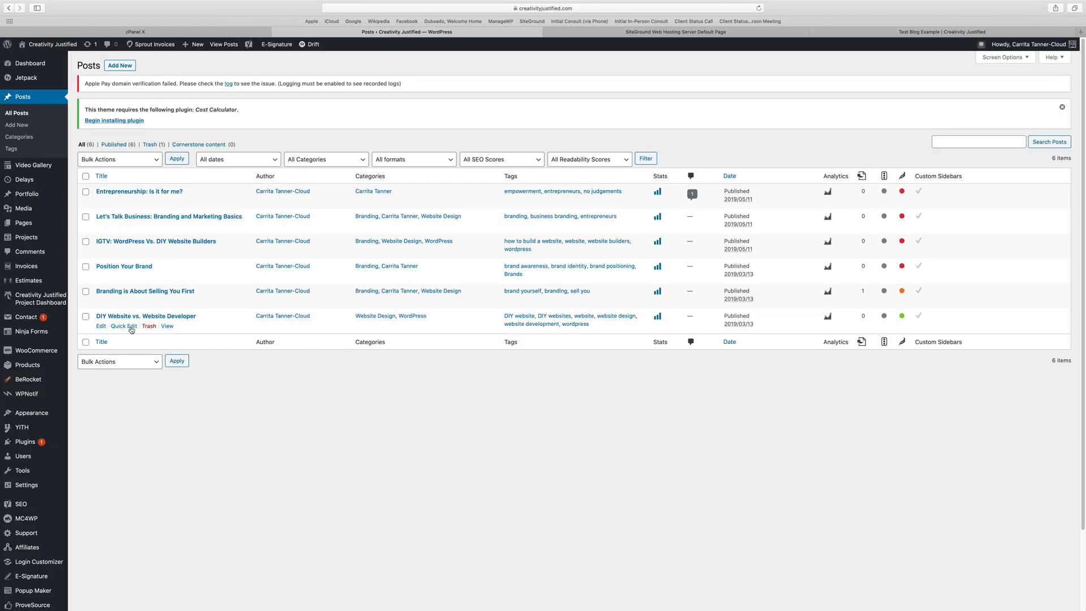
super+click(168, 326)
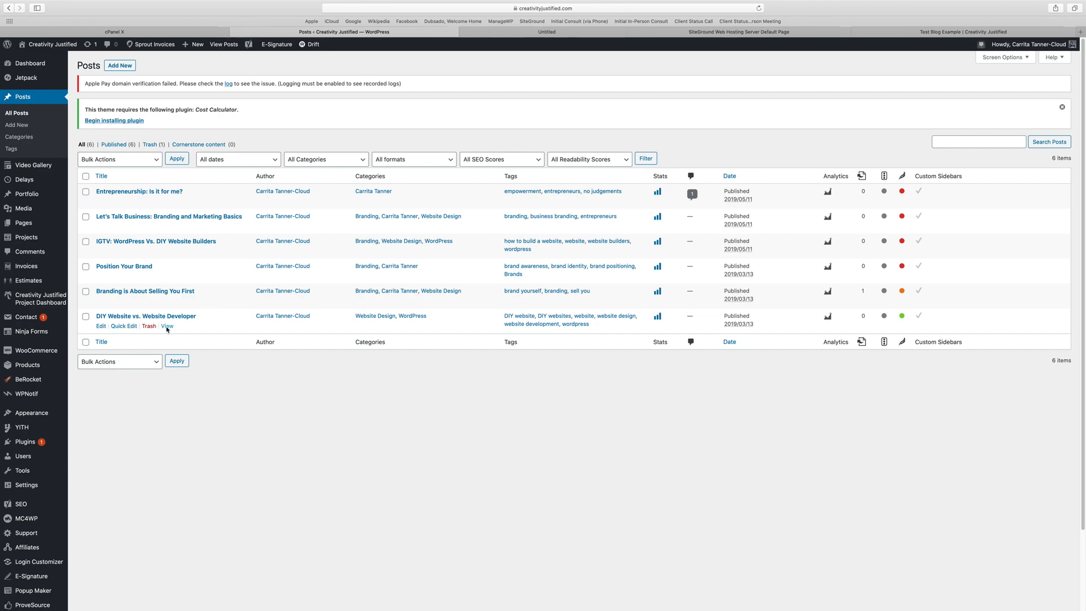
click(516, 32)
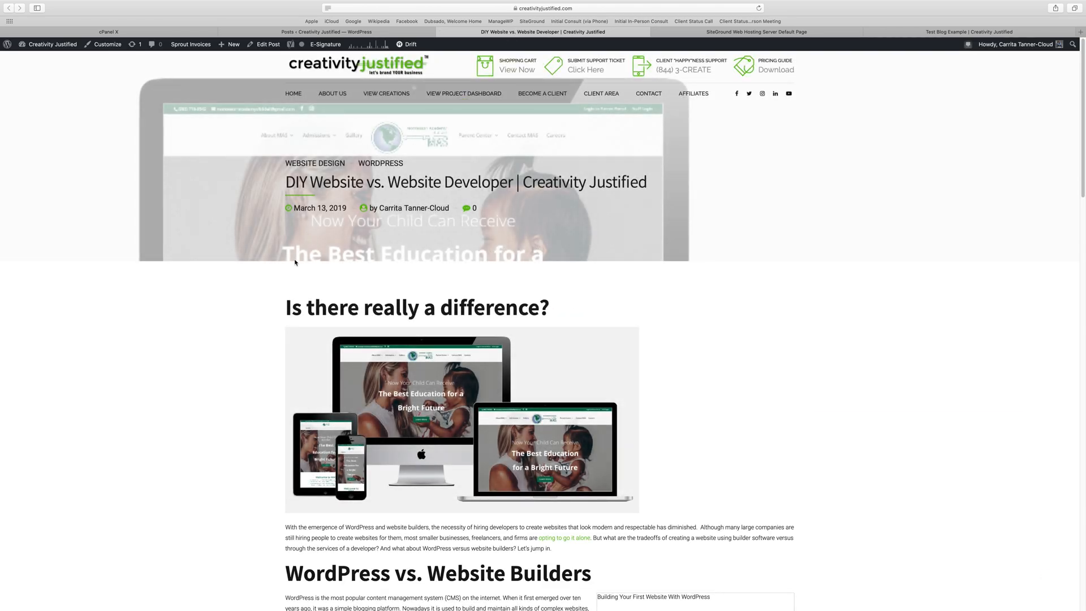
scroll(294, 262, down, 6)
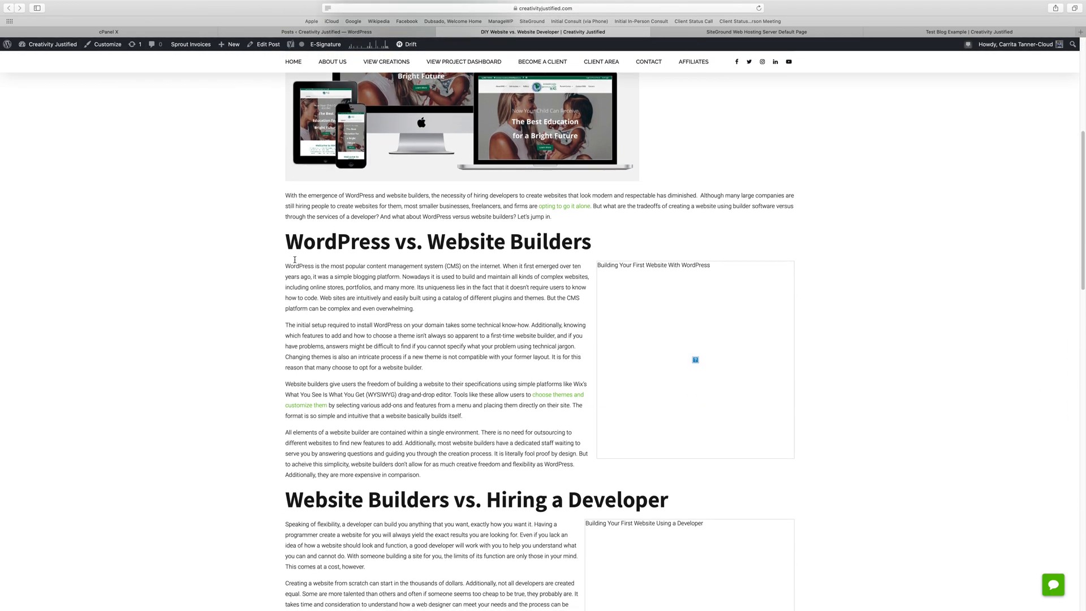
scroll(294, 260, down, 1)
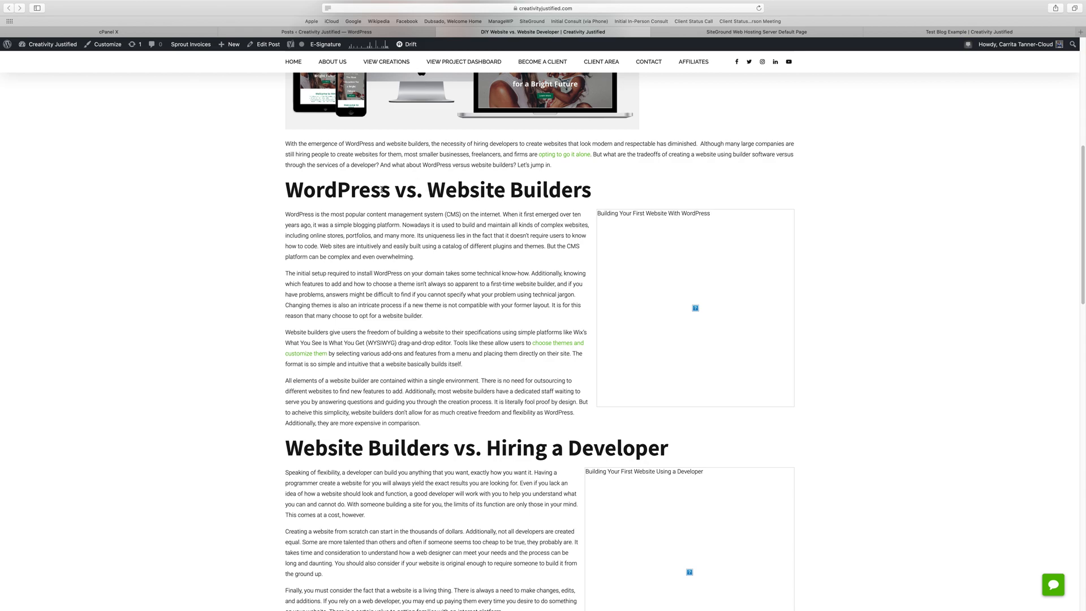
scroll(420, 193, down, 7)
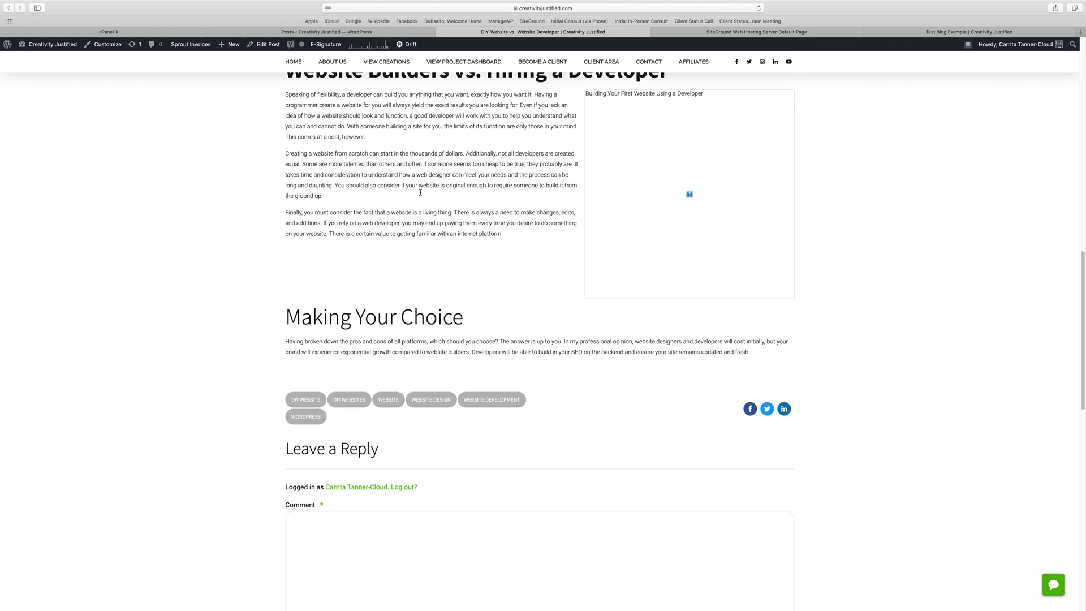
click(758, 8)
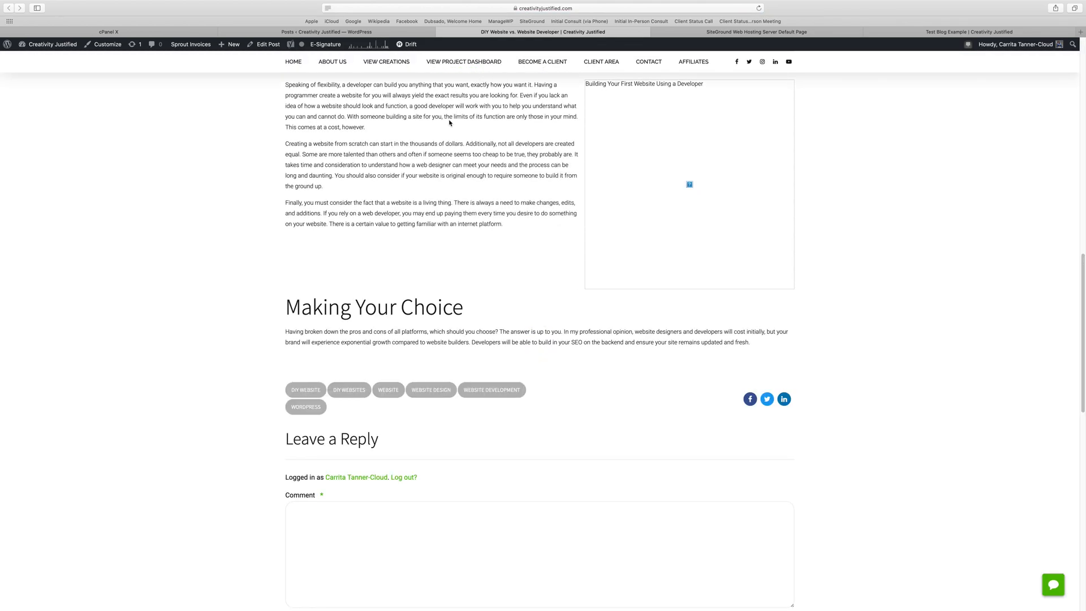
scroll(449, 123, up, 10)
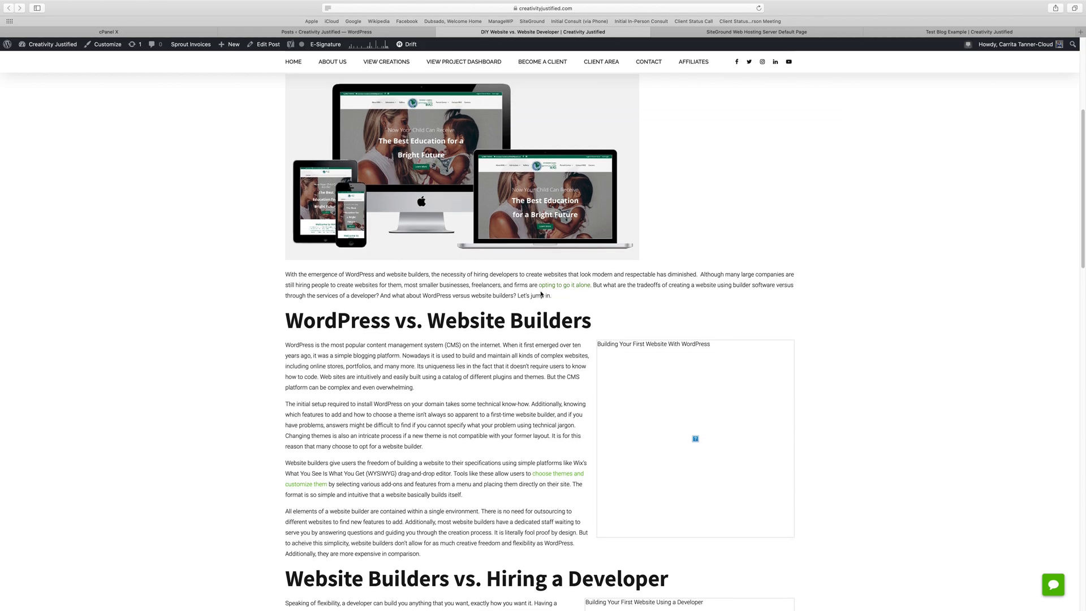
scroll(468, 306, down, 6)
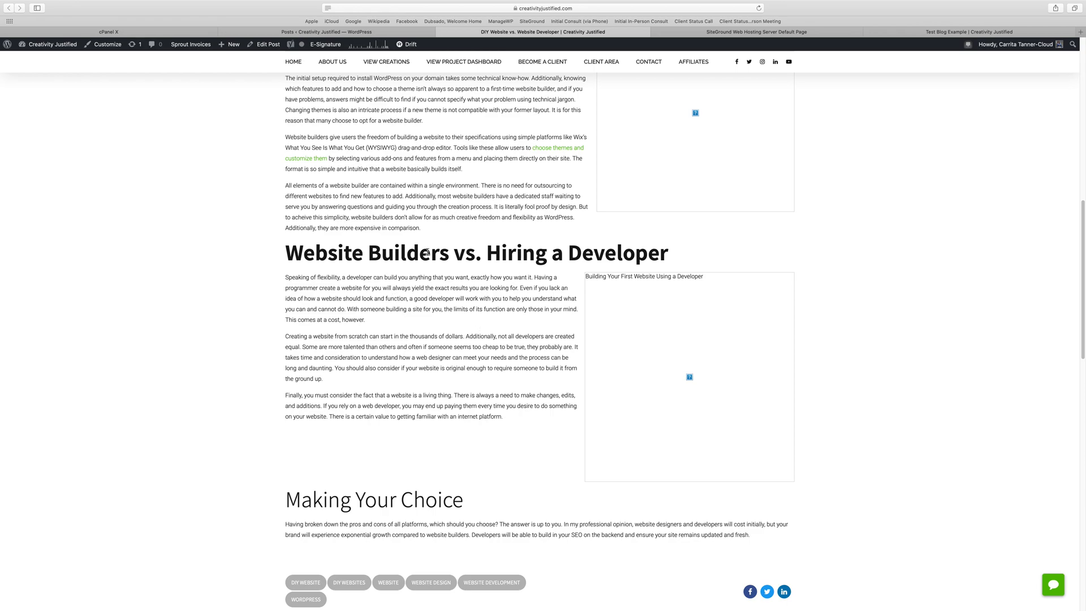
scroll(427, 252, up, 15)
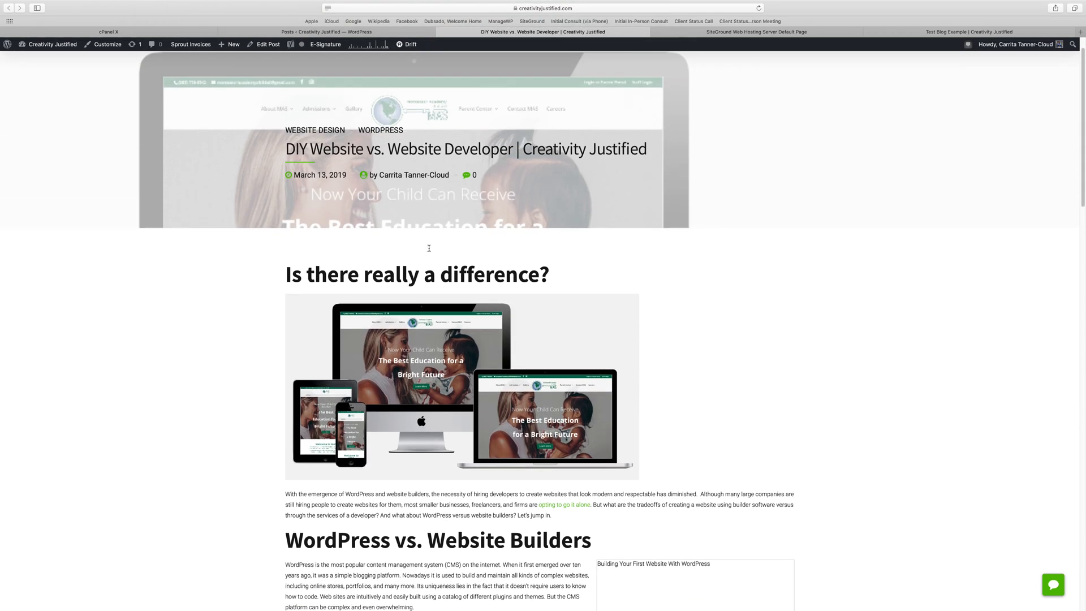
Start a new post from the posts list and title it "Title of Blog".
click(353, 34)
click(120, 67)
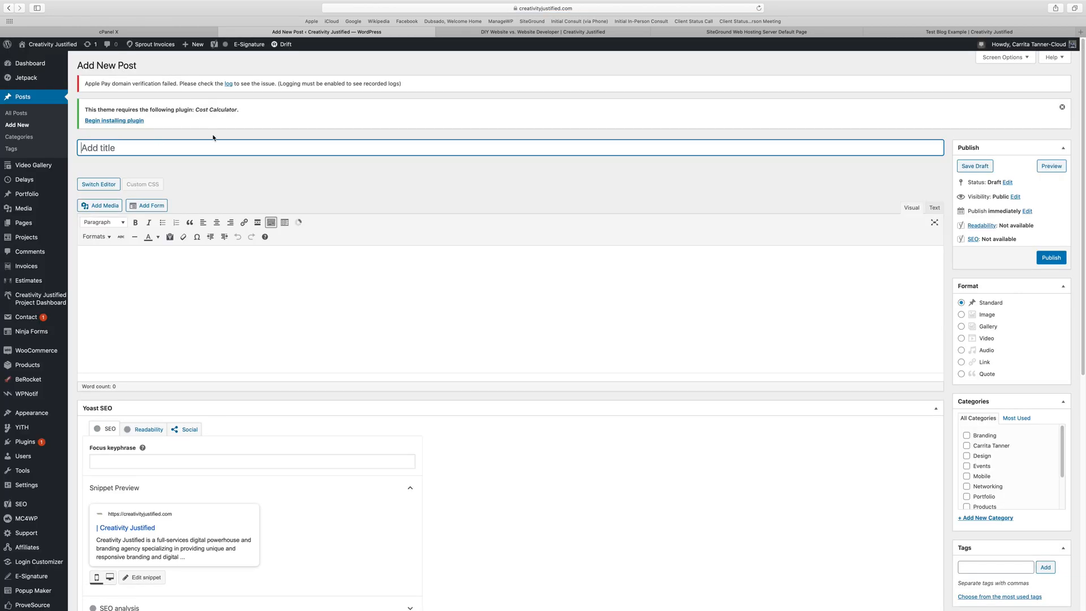
text(Title of Blog)
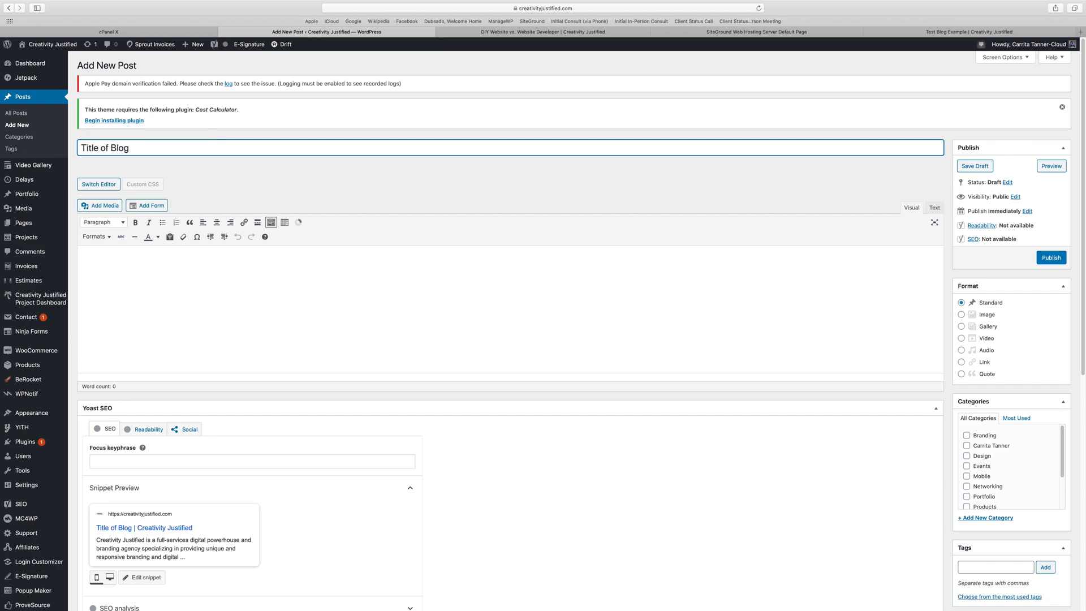
key(Tab)
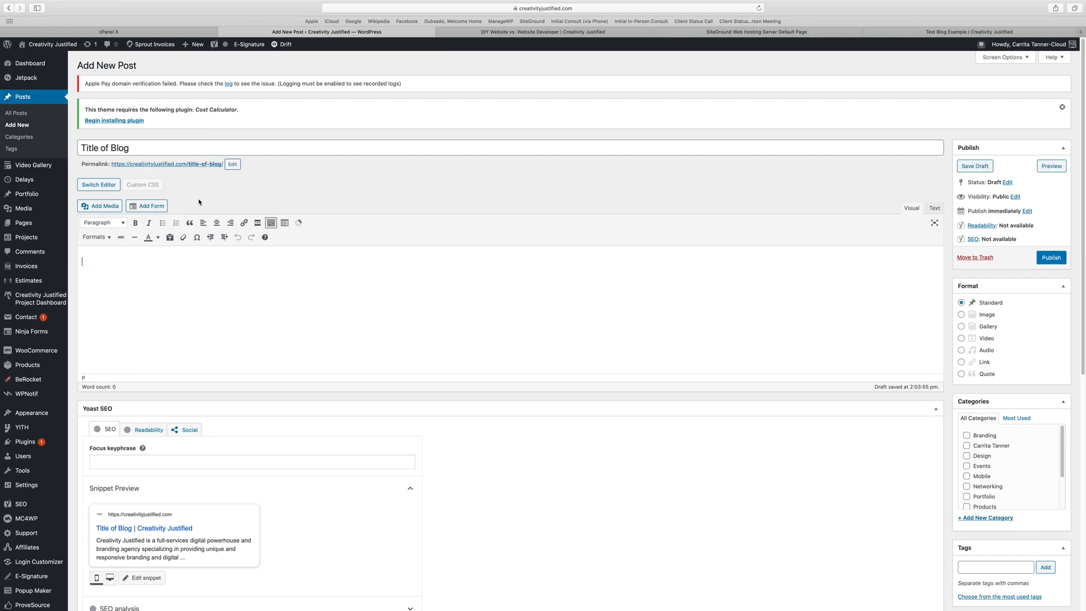
Enter the body "Start of My Blog" and below it "Blogging can be fun and a great way to bring exposure to your brand and to your business.".
text(Start of My)
text( Blog)
text(Bloggin)
text(g can be fu)
text(n )
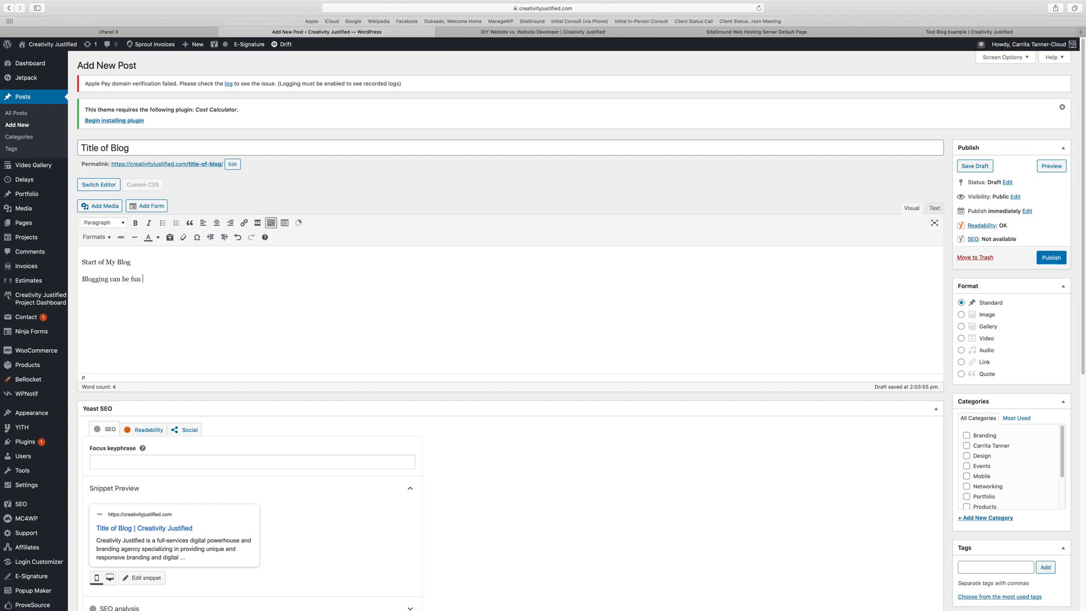
text(and a great way to br)
text(ing )
text(espo)
key(BackSpace)
key(BackSpace)
text(xposure to your brand and to your busines)
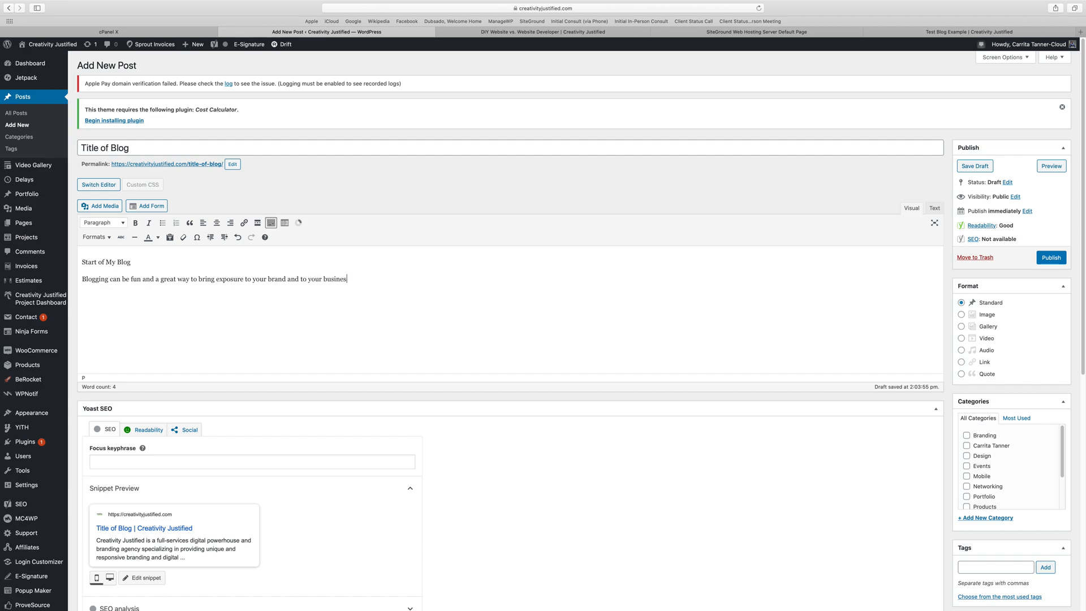
Make the line "Start of My Blog" bold and format it as Heading 4.
drag(131, 262, 82, 262)
click(135, 223)
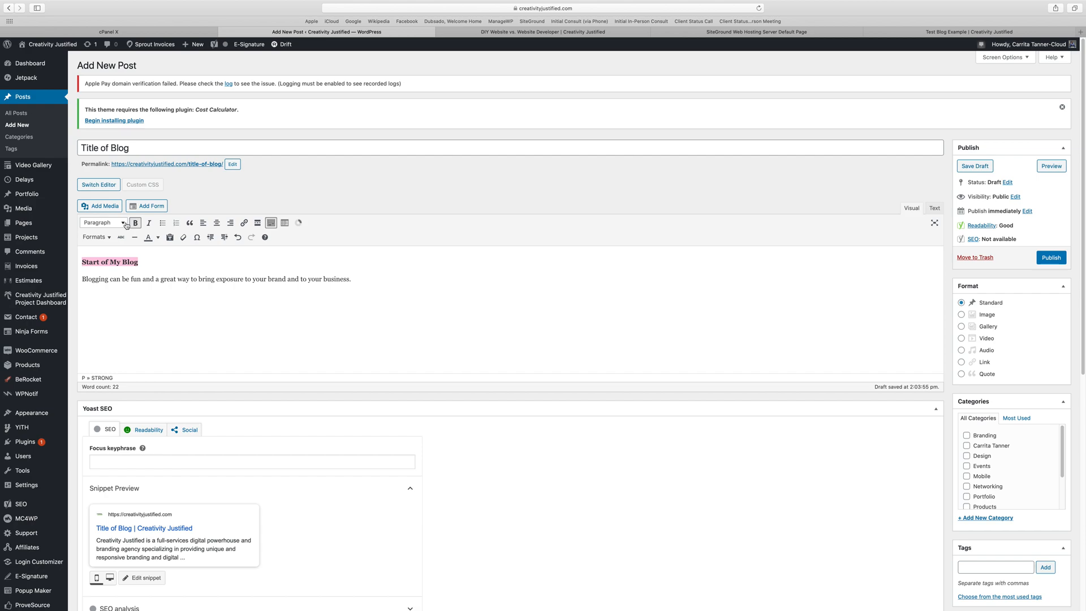
click(102, 222)
click(143, 350)
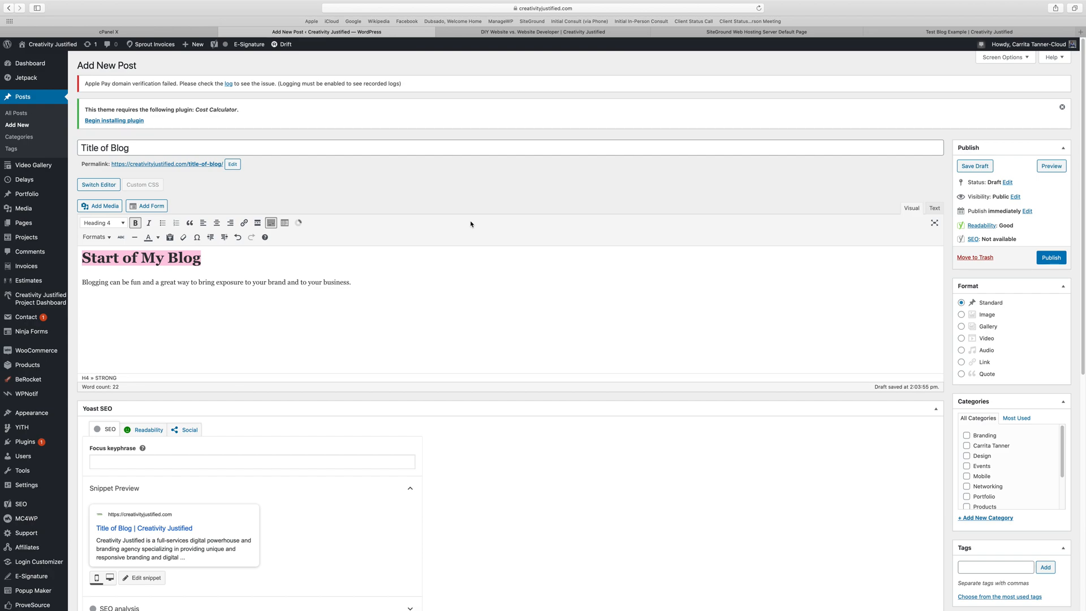
Insert the image IMG_3587-1.jpg from the media library after the body paragraph and check how it sits in the post.
scroll(470, 224, down, 2)
click(384, 234)
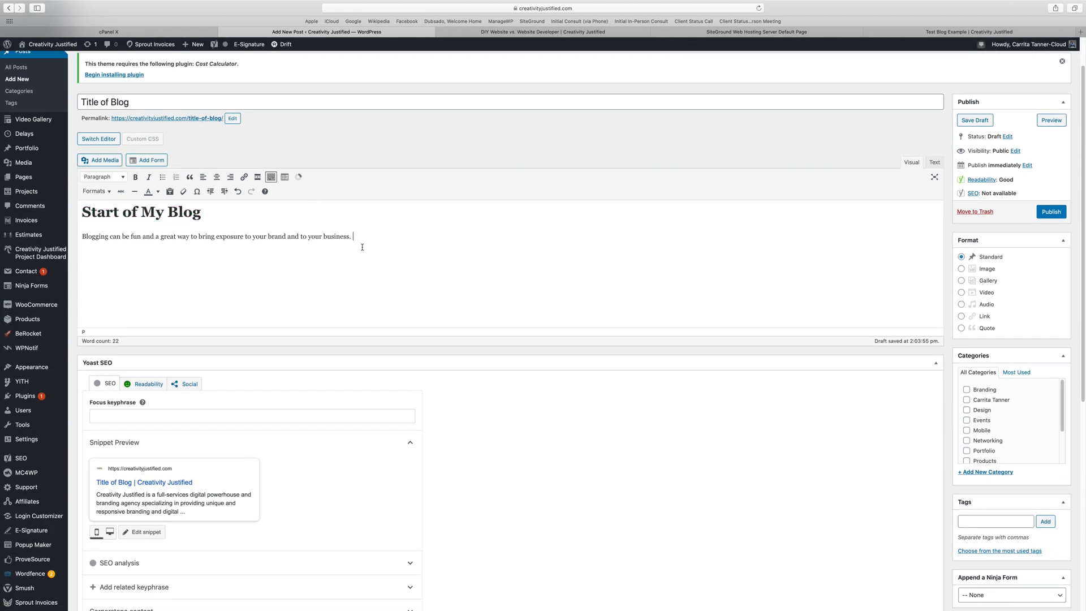
click(109, 160)
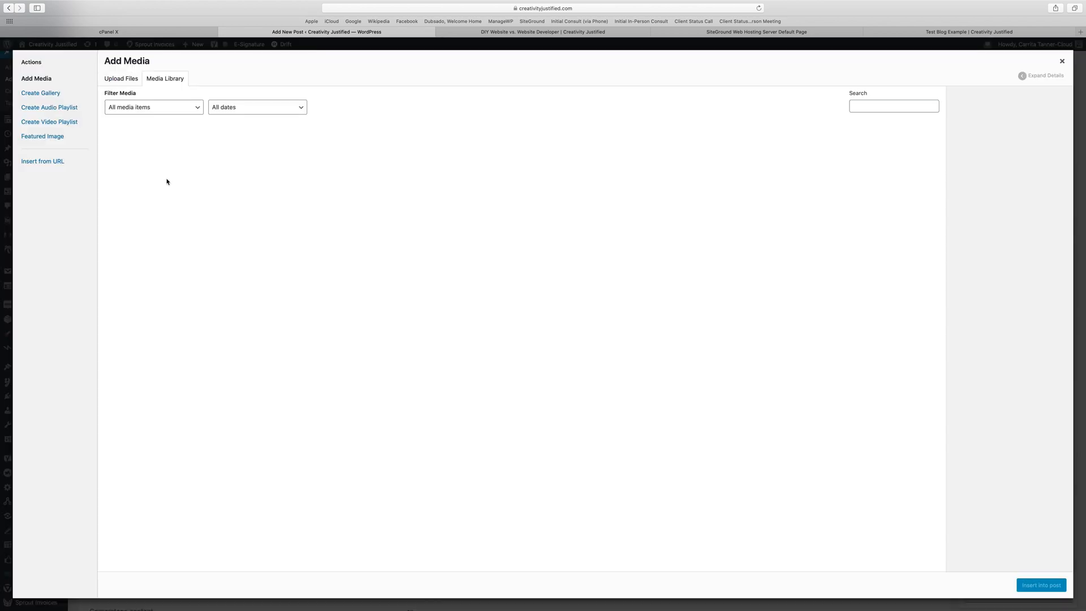
click(491, 167)
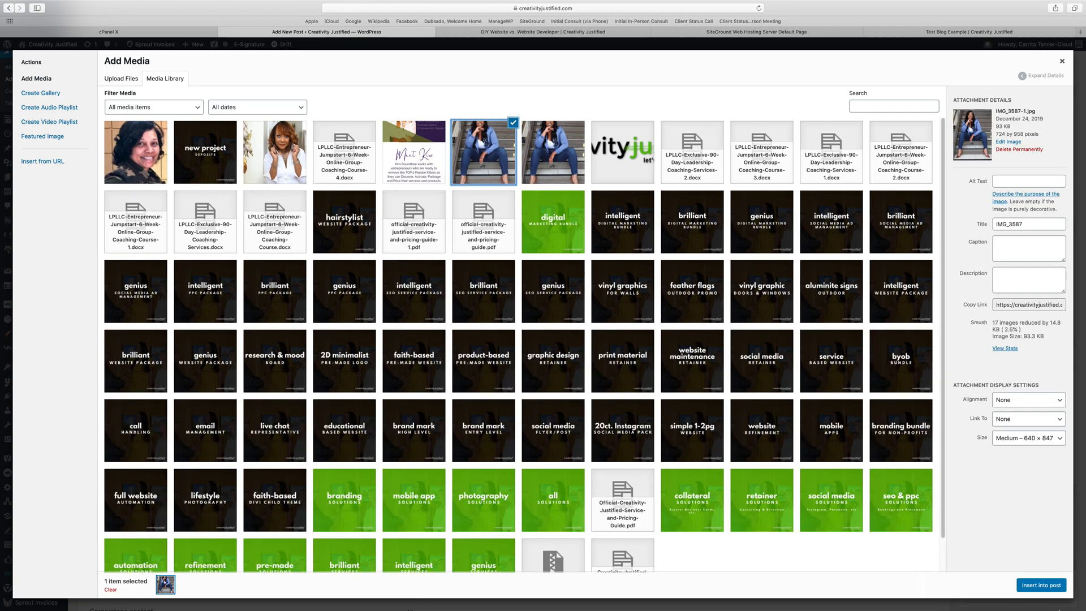
click(1040, 586)
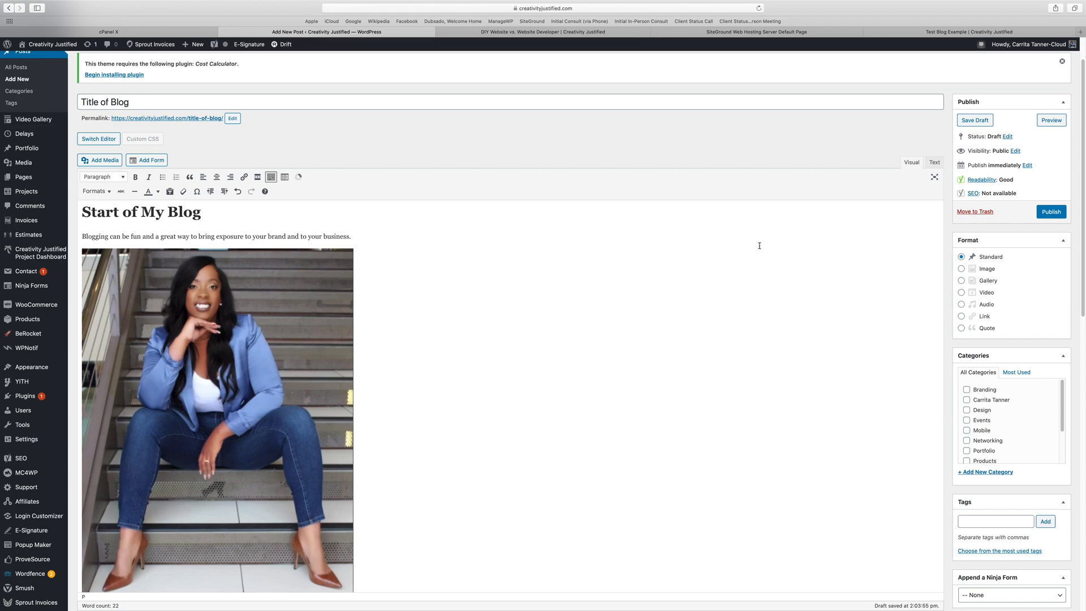
scroll(759, 245, down, 5)
scroll(759, 245, down, 1)
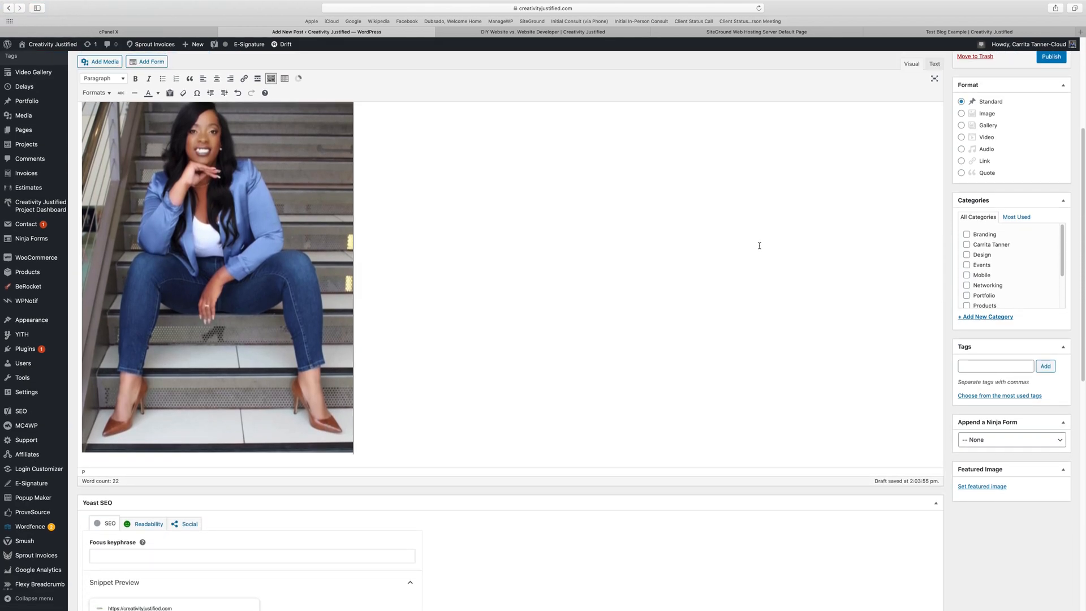
scroll(759, 245, up, 7)
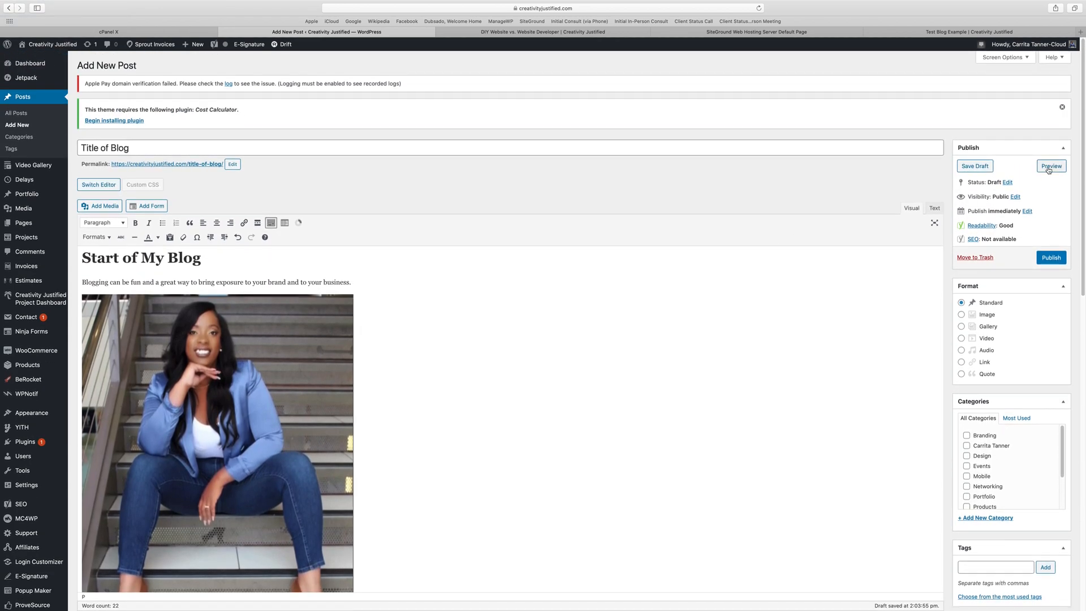
Preview the draft post, examine how its title, heading, text and image look on the site, and return to the post editor.
click(1051, 166)
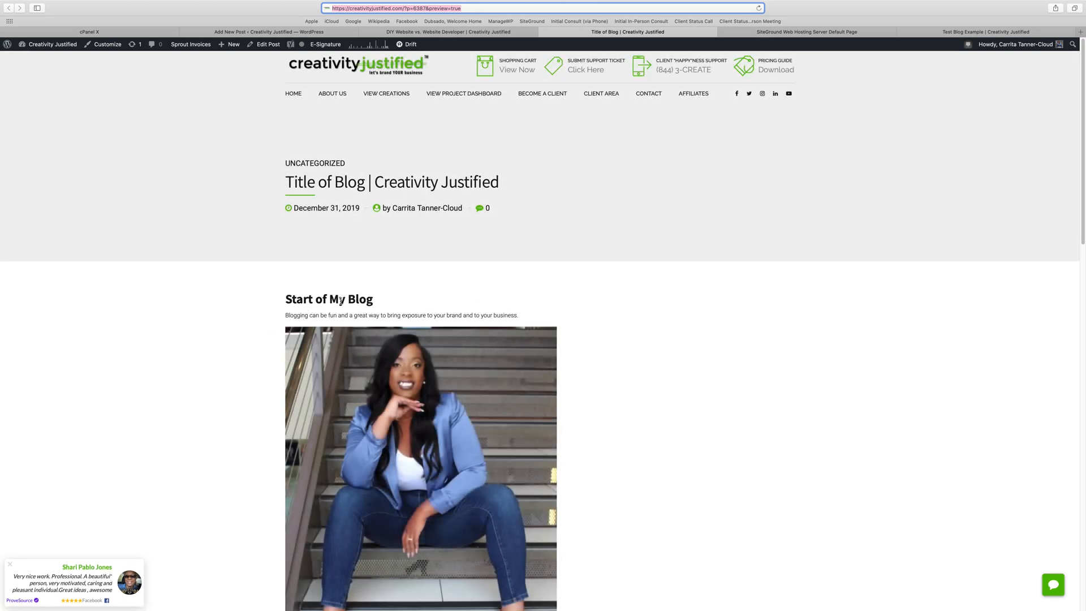
scroll(341, 300, down, 3)
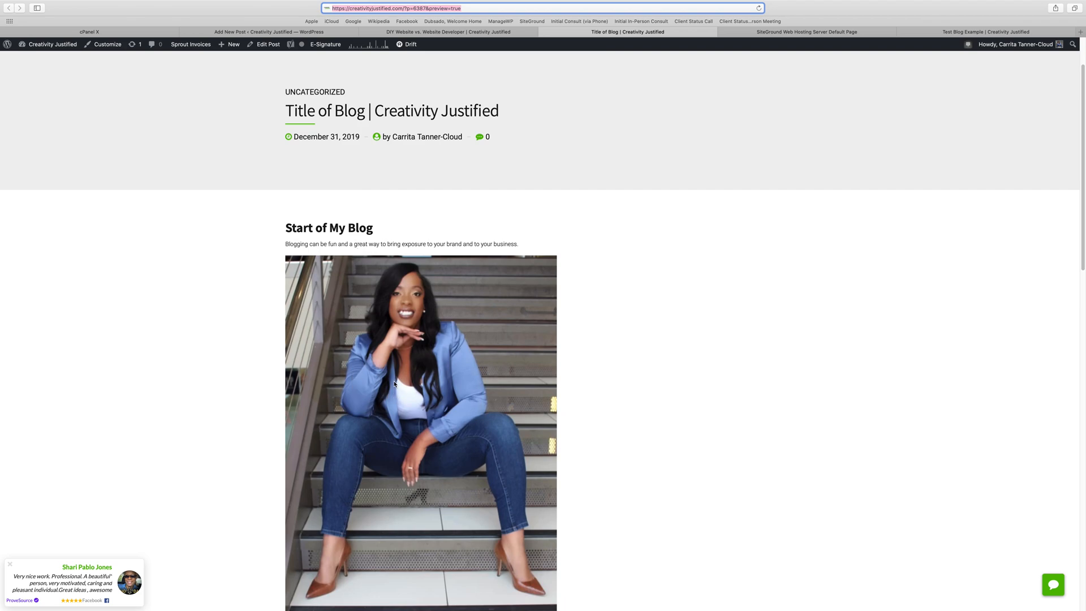
scroll(395, 381, down, 8)
scroll(395, 381, up, 10)
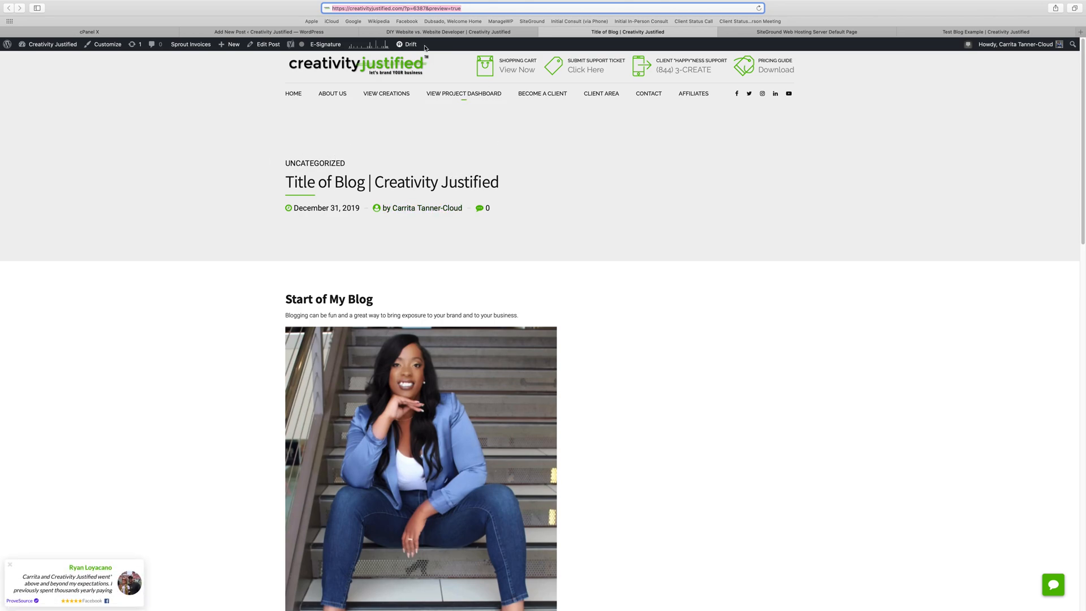
click(250, 33)
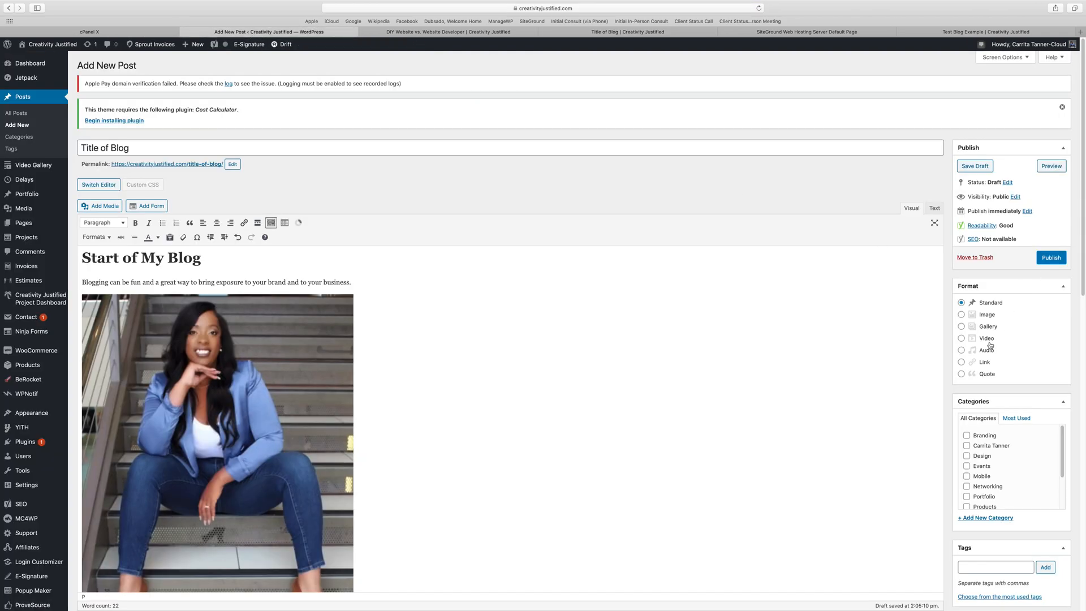
Add the tags "blog" and "how to write a blog" to the post.
scroll(979, 449, down, 3)
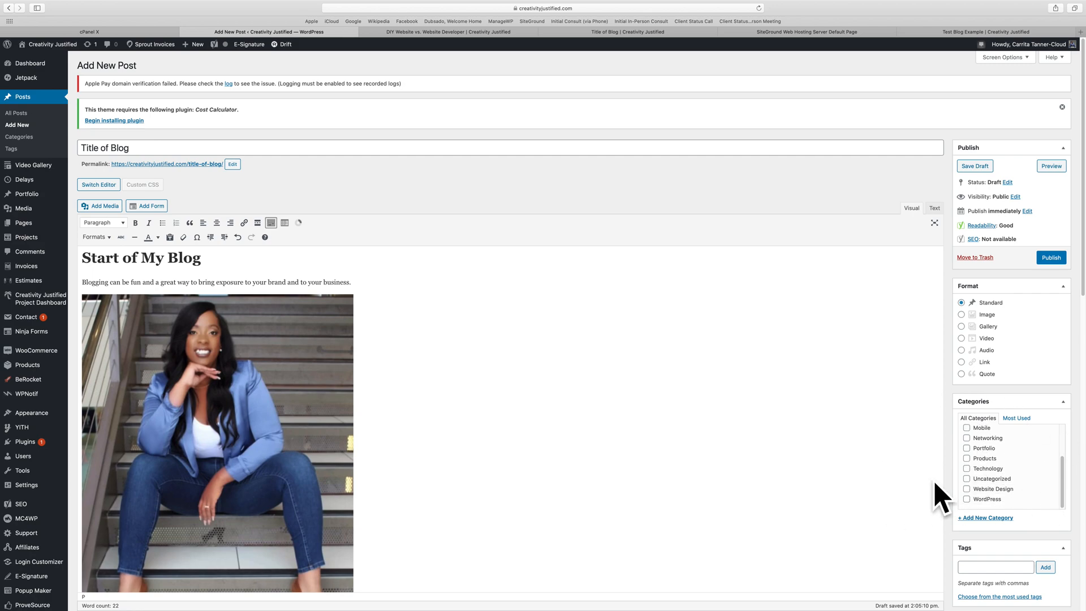
scroll(832, 434, down, 5)
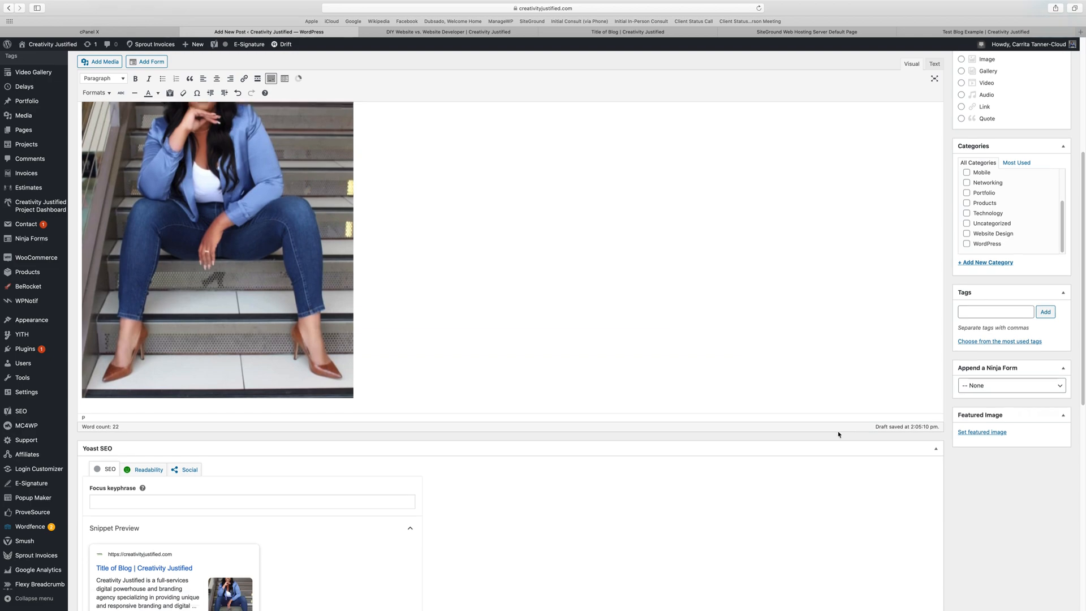
click(986, 292)
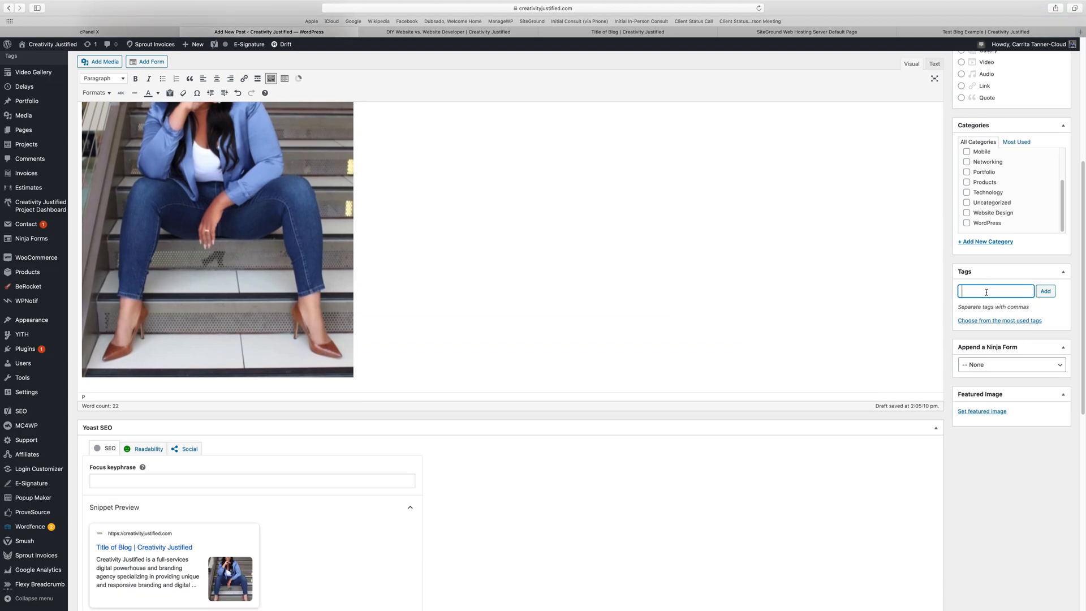
text(blog)
key(Return)
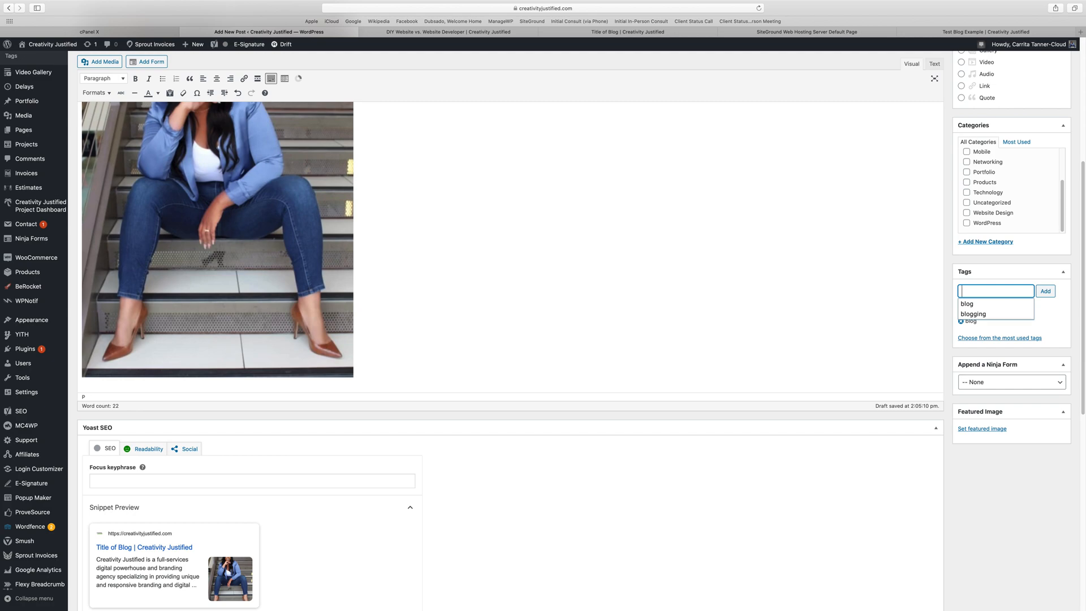
text(how to write a blog)
key(Return)
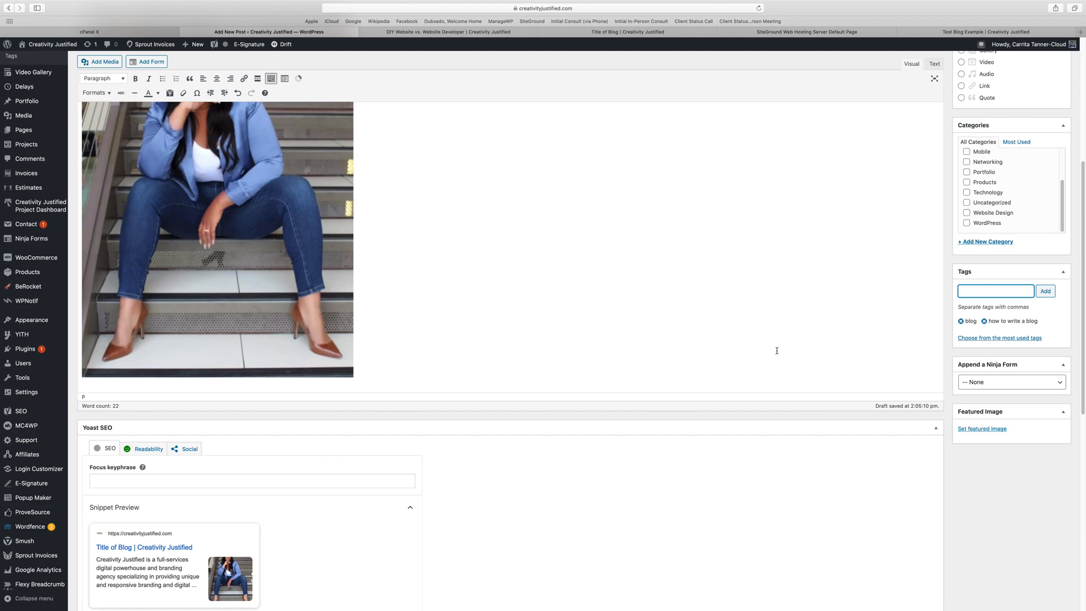
scroll(776, 351, down, 5)
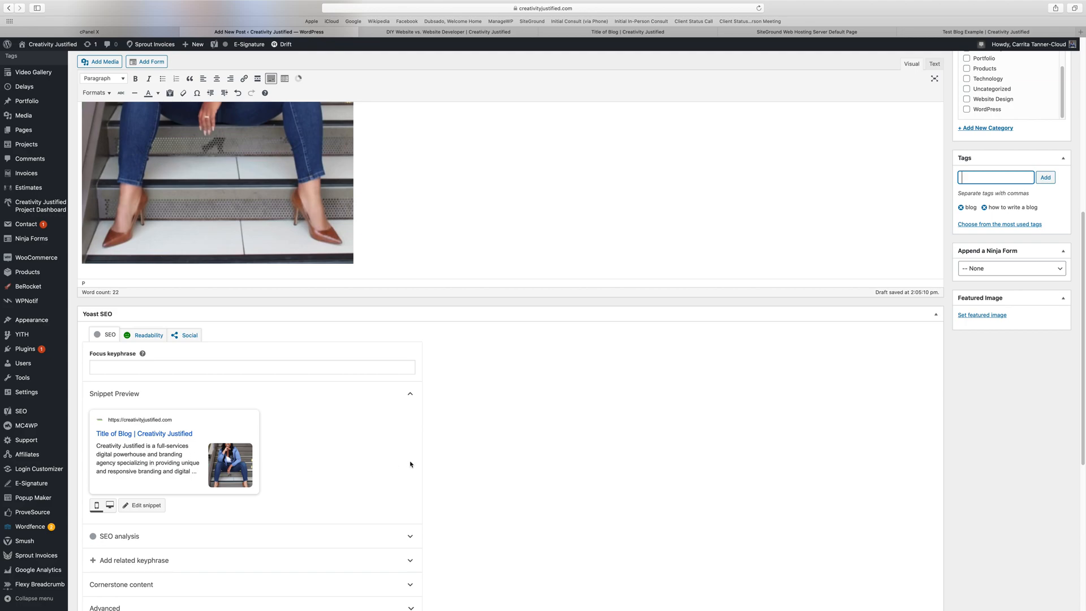
scroll(411, 465, up, 10)
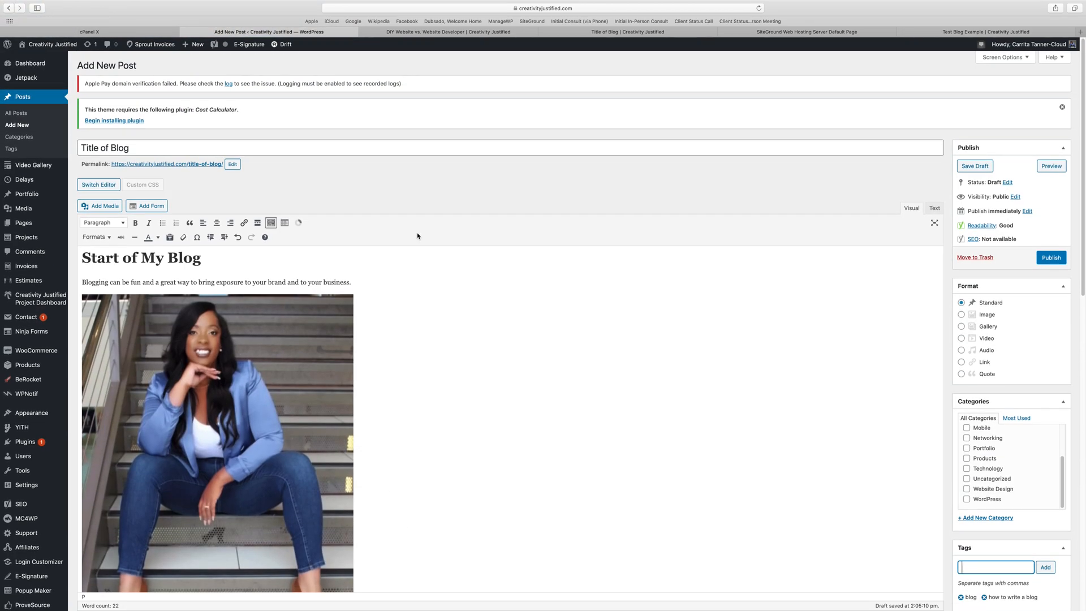